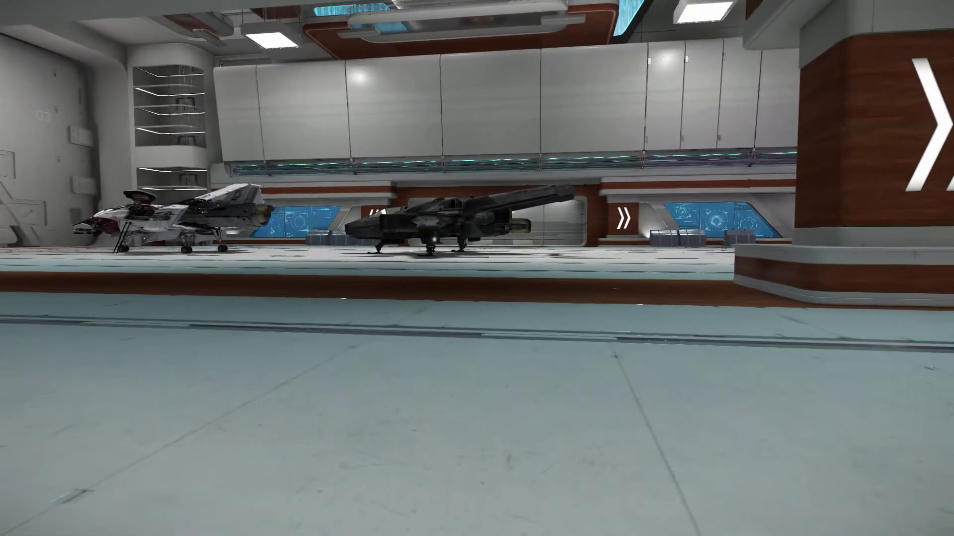
Lower the Music and Sound Effects volumes to 36 in the Audio options.
{"action": "key", "text": "Escape"}
{"action": "key", "text": "Return"}
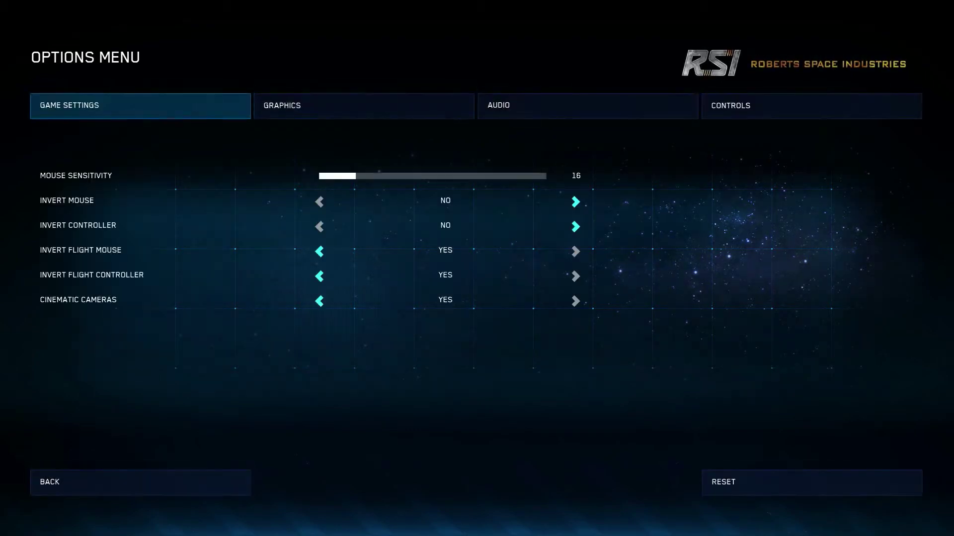
{"action": "left_click", "coordinate": [587, 104]}
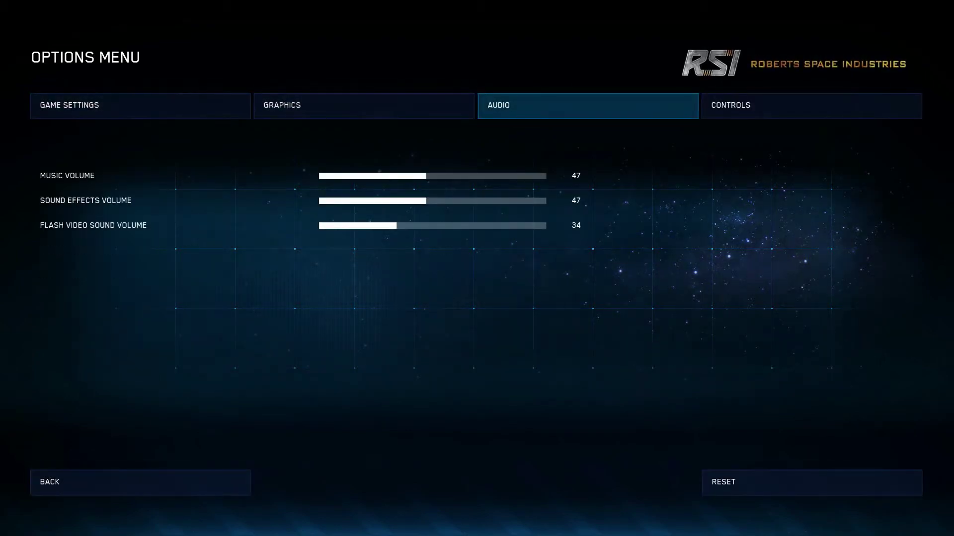
{"action": "key", "text": "Left"}
{"action": "key", "text": "Left"}
{"action": "key", "text": "Left"}
{"action": "key", "text": "Left"}
{"action": "key", "text": "Left"}
{"action": "key", "text": "Left"}
{"action": "key", "text": "Left"}
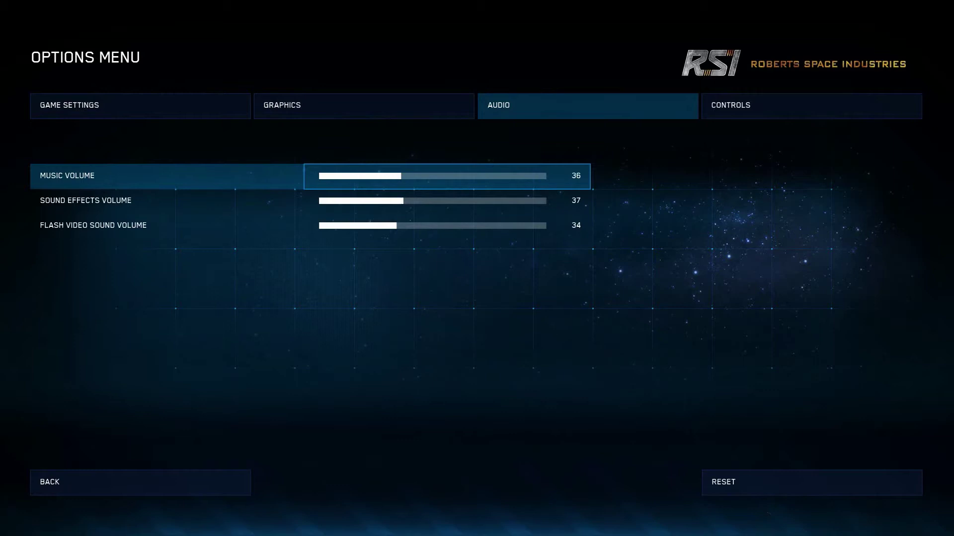
{"action": "key", "text": "Down"}
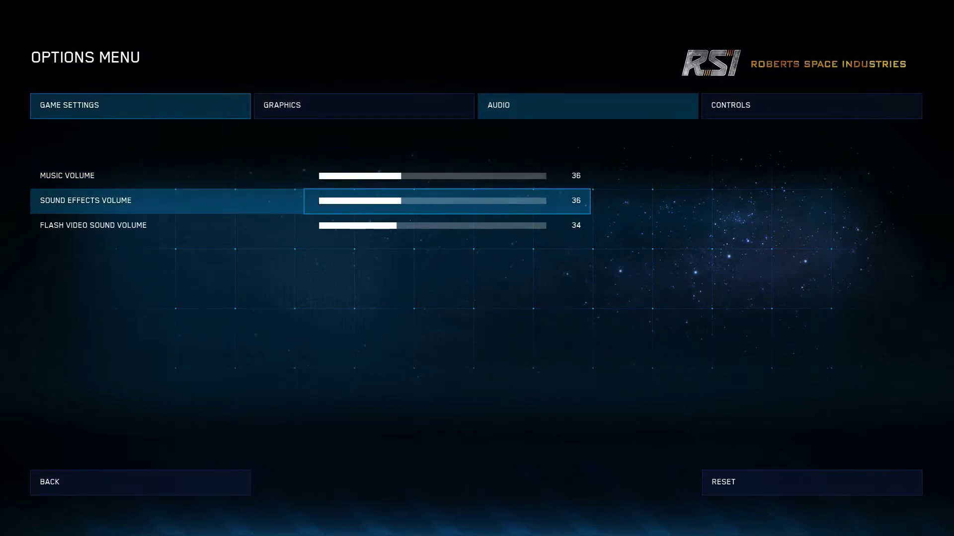
Check the Graphics settings, then leave the options and resume play in the hangar.
{"action": "left_click", "coordinate": [364, 106]}
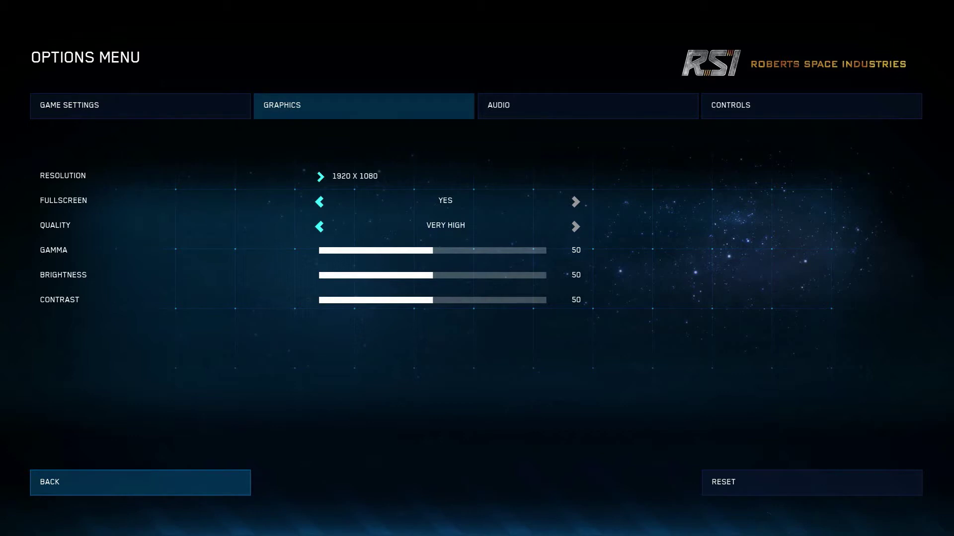
{"action": "key", "text": "Return"}
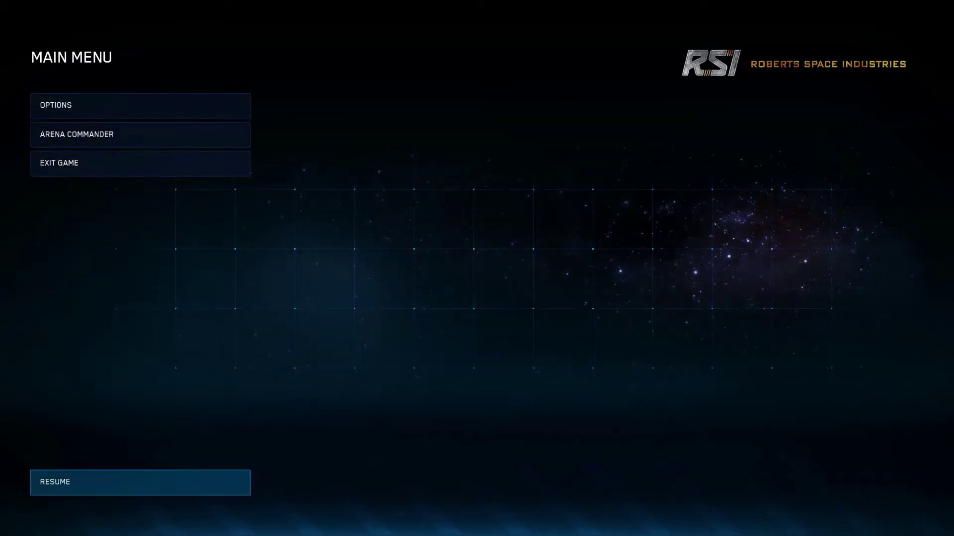
{"action": "key", "text": "Return"}
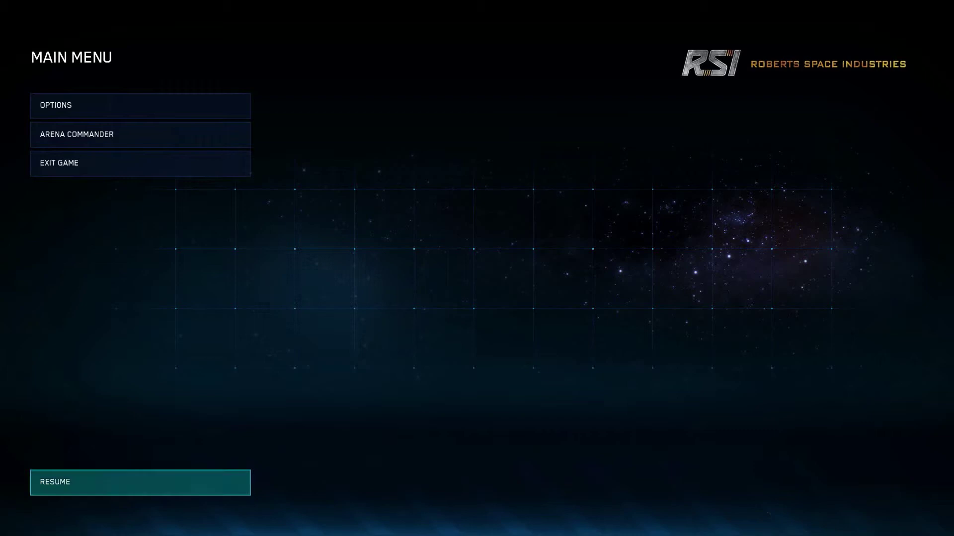
Walk down onto the hangar floor and across to the dark F7C fighter's boarding ladder.
{"action": "key", "text": "w"}
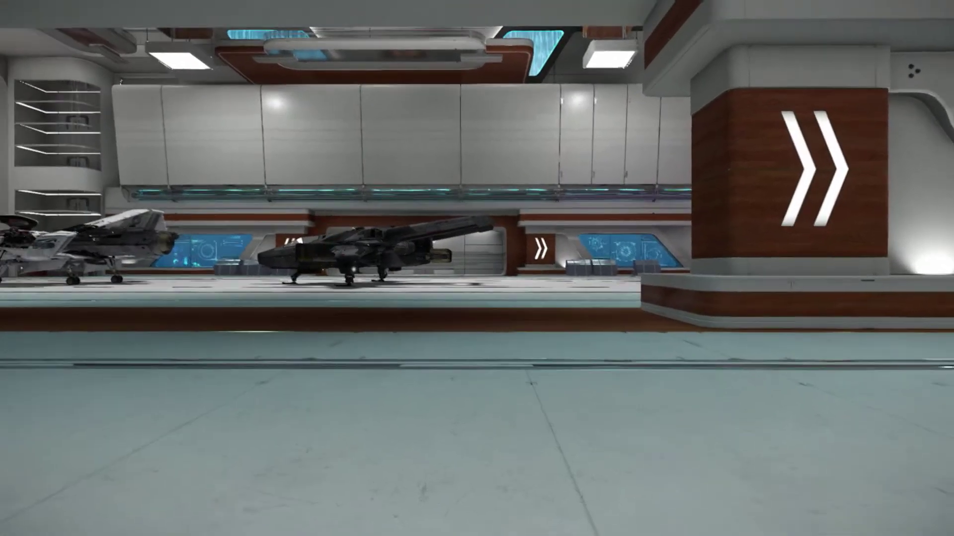
{"action": "key", "text": "w"}
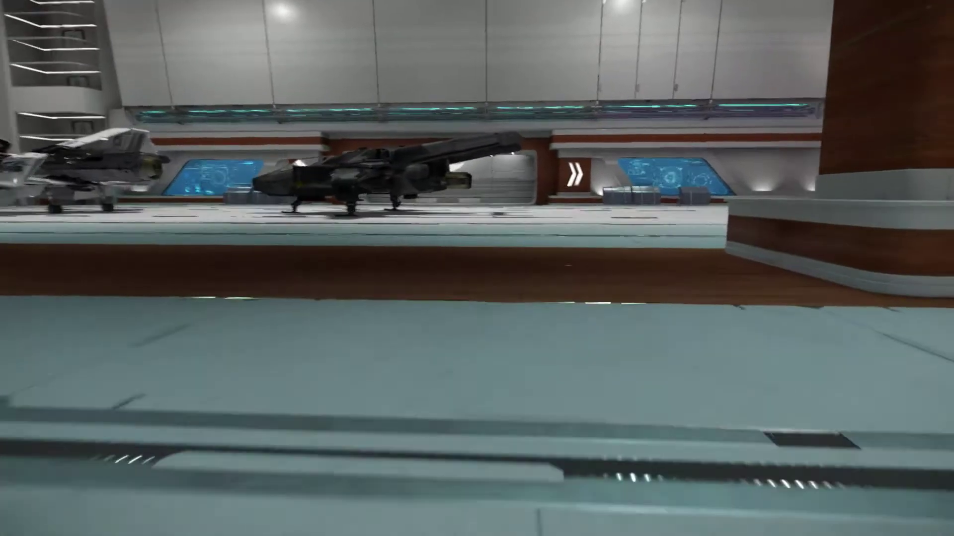
{"action": "key", "text": "w"}
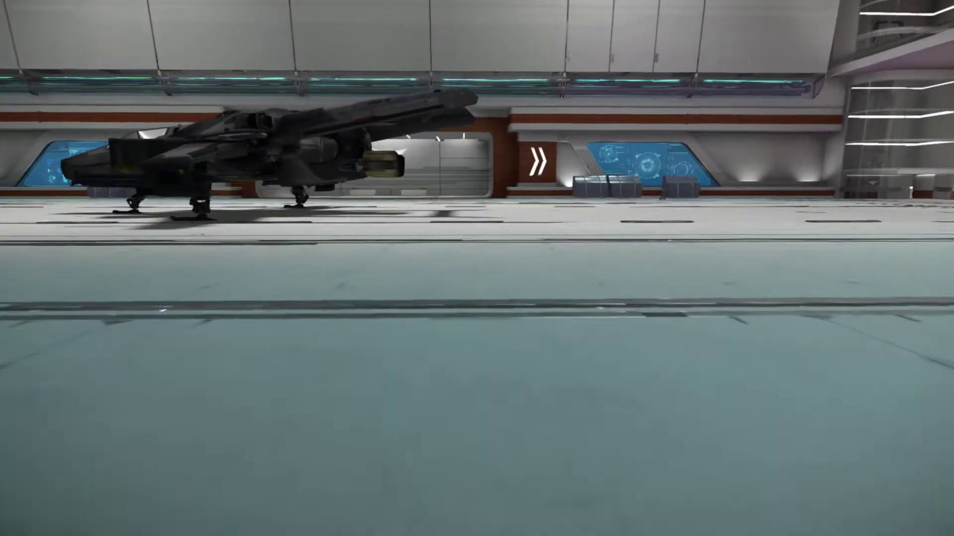
{"action": "key", "text": "w"}
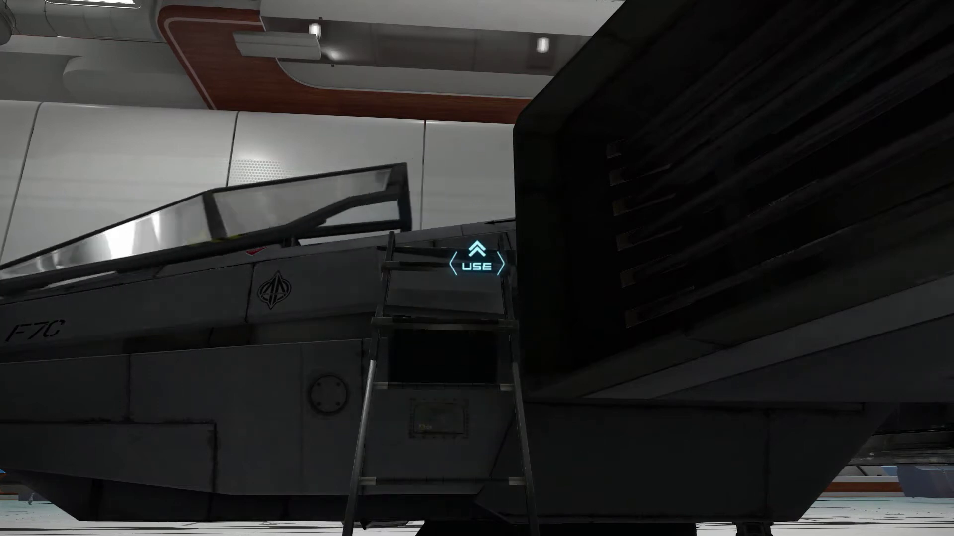
Climb the F7C ladder into the cockpit, bringing up the Arena Commander ship list.
{"action": "key", "text": "f"}
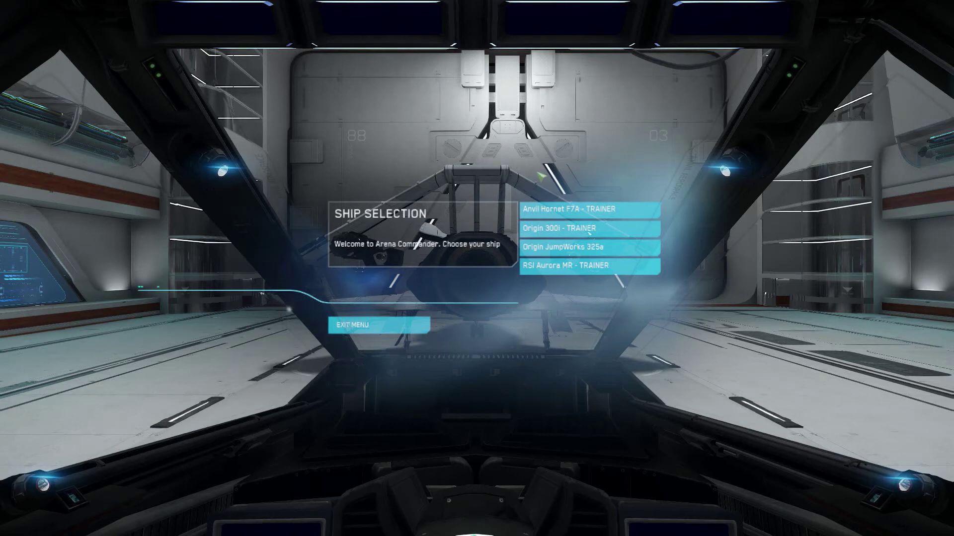
Close the Arena Commander ship selection menu with EXIT MENU.
{"action": "left_click", "coordinate": [418, 323]}
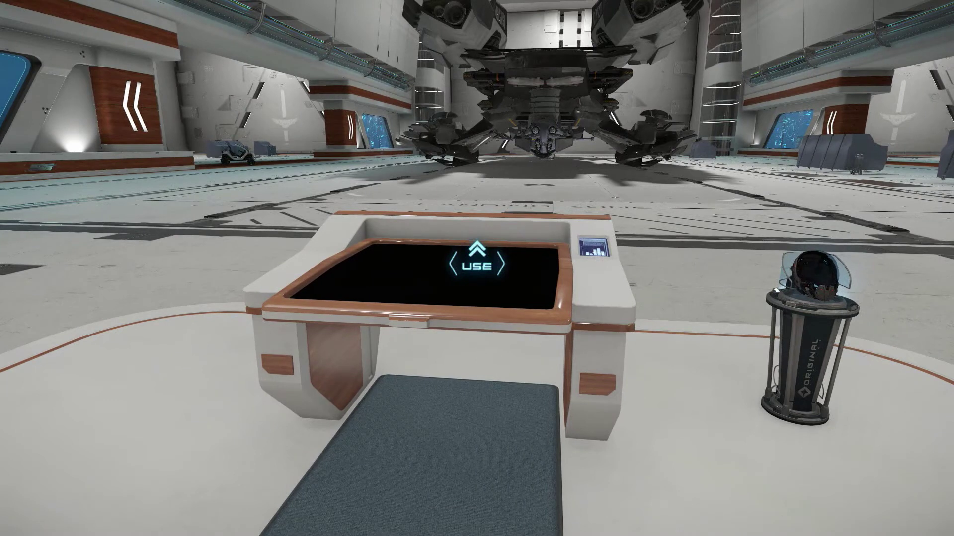
Use the holotable and rotate its component ring from Power through Thruster to Avionics.
{"action": "key", "text": "f"}
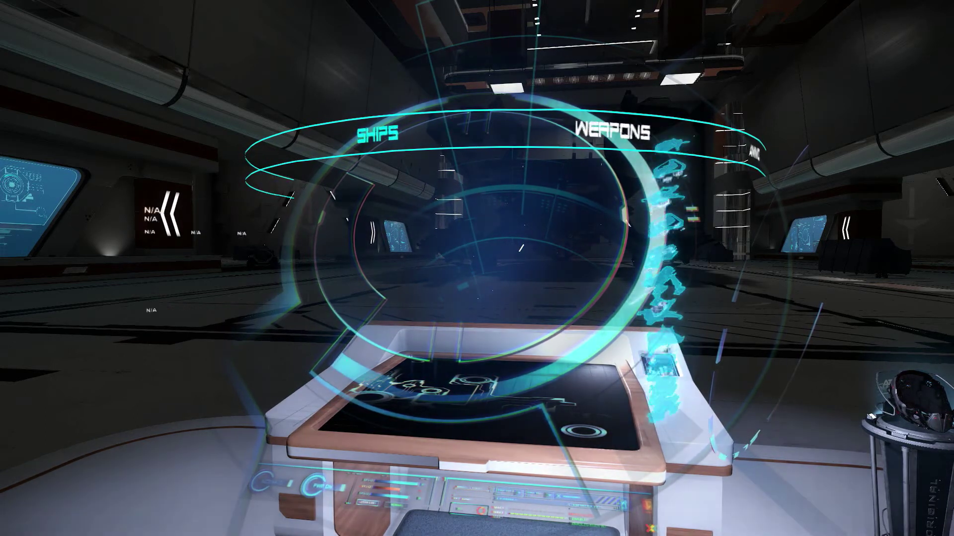
{"action": "scroll", "coordinate": [477, 268], "scroll_direction": "down", "scroll_amount": 1}
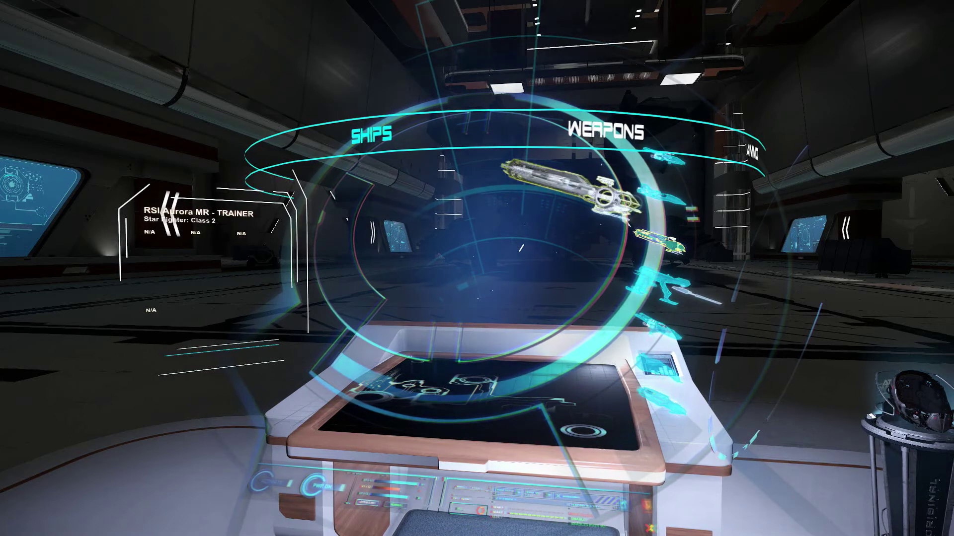
{"action": "scroll", "coordinate": [477, 269], "scroll_direction": "down", "scroll_amount": 1}
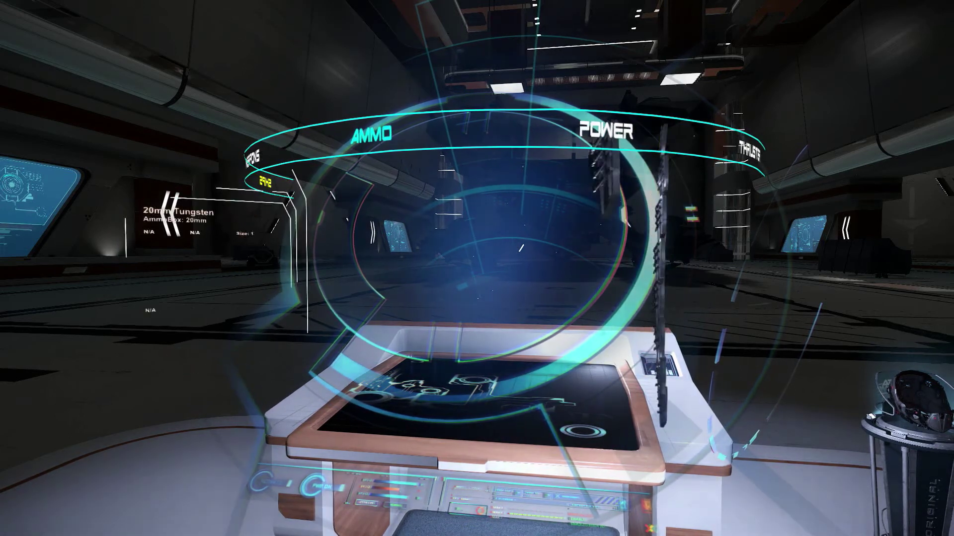
{"action": "scroll", "coordinate": [477, 269], "scroll_direction": "down", "scroll_amount": 1}
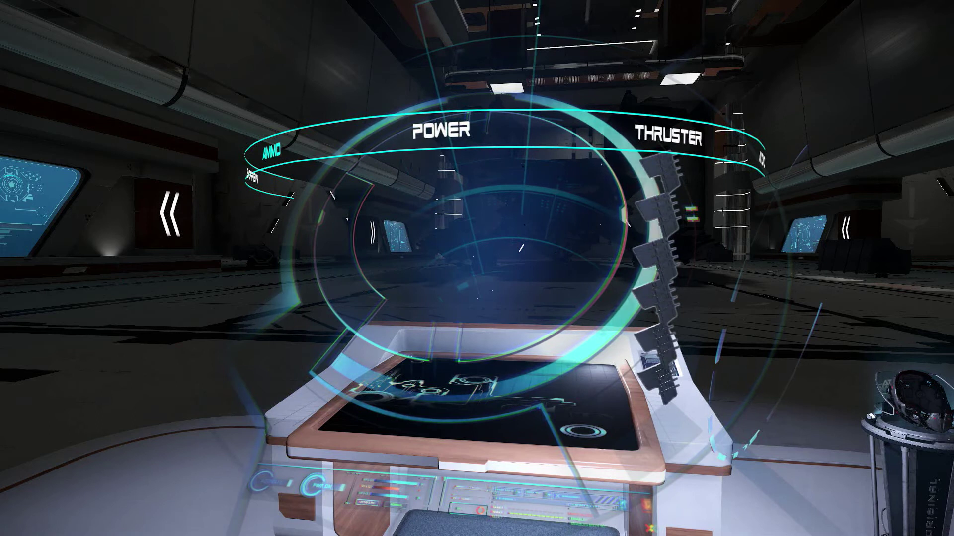
{"action": "scroll", "coordinate": [477, 268], "scroll_direction": "down", "scroll_amount": 1}
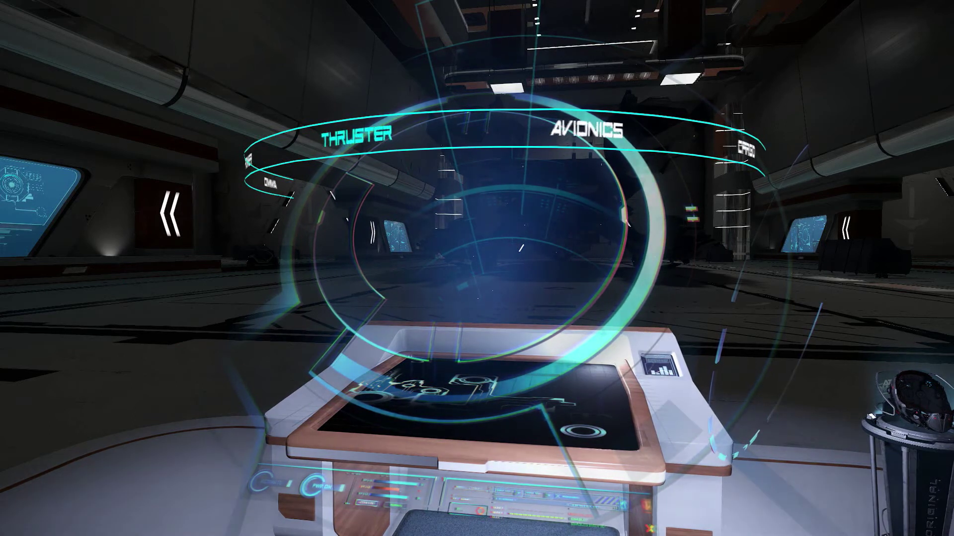
{"action": "scroll", "coordinate": [477, 268], "scroll_direction": "down", "scroll_amount": 1}
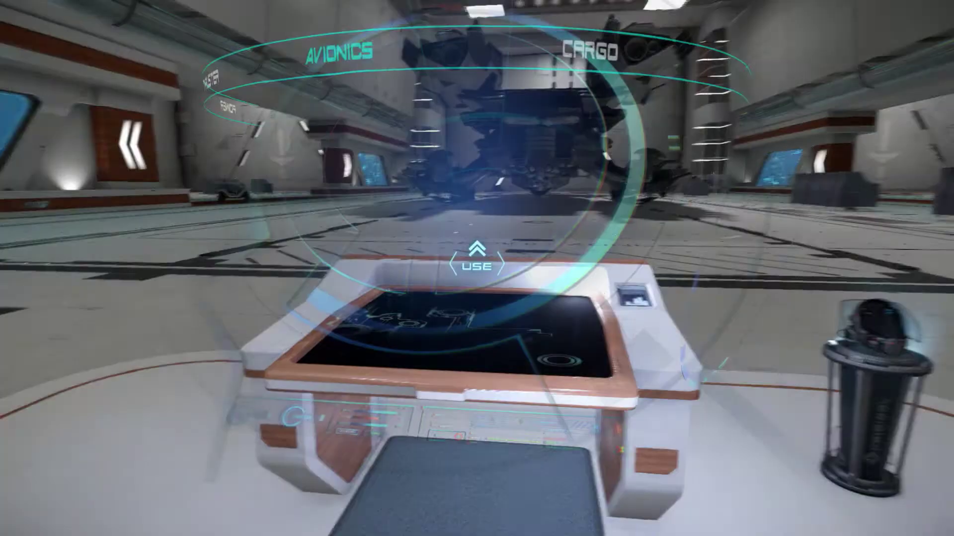
Back away from the holotable, line up with the helmet pedestal and pick up the helmet.
{"action": "key", "text": "d"}
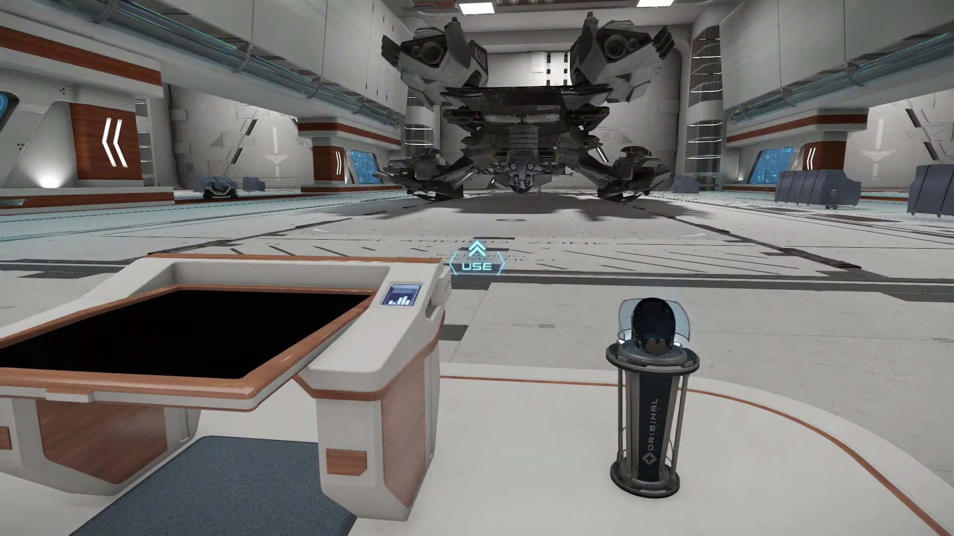
{"action": "key", "text": "s"}
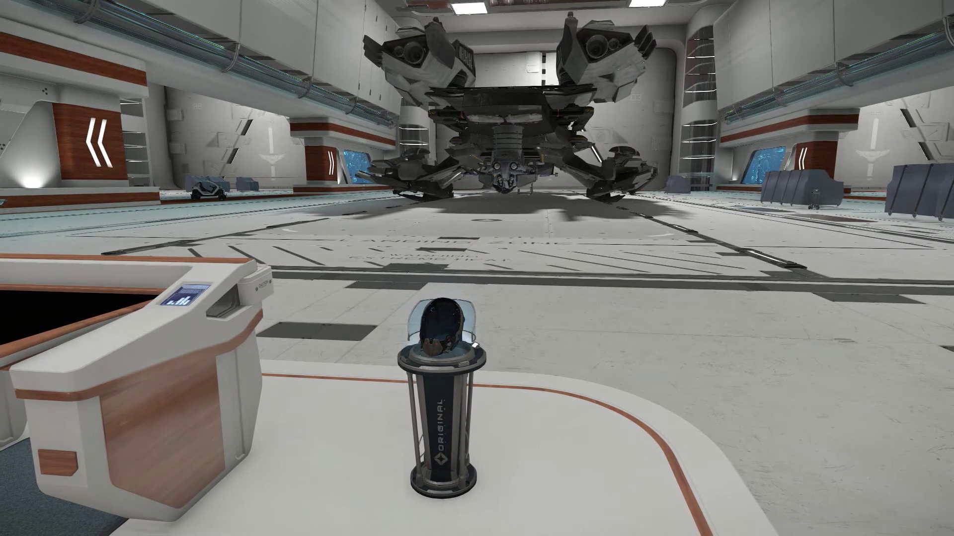
{"action": "key", "text": "d"}
{"action": "key", "text": "a"}
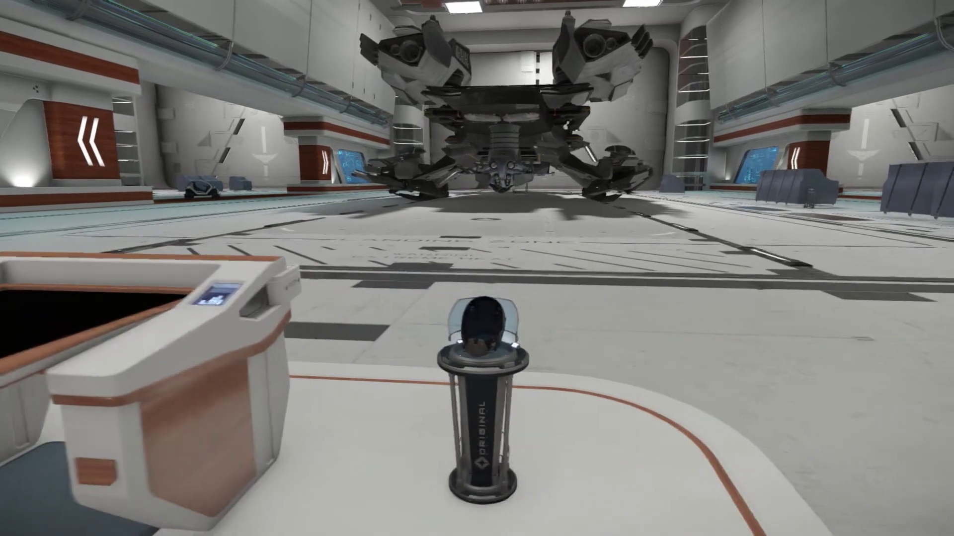
{"action": "key", "text": "w"}
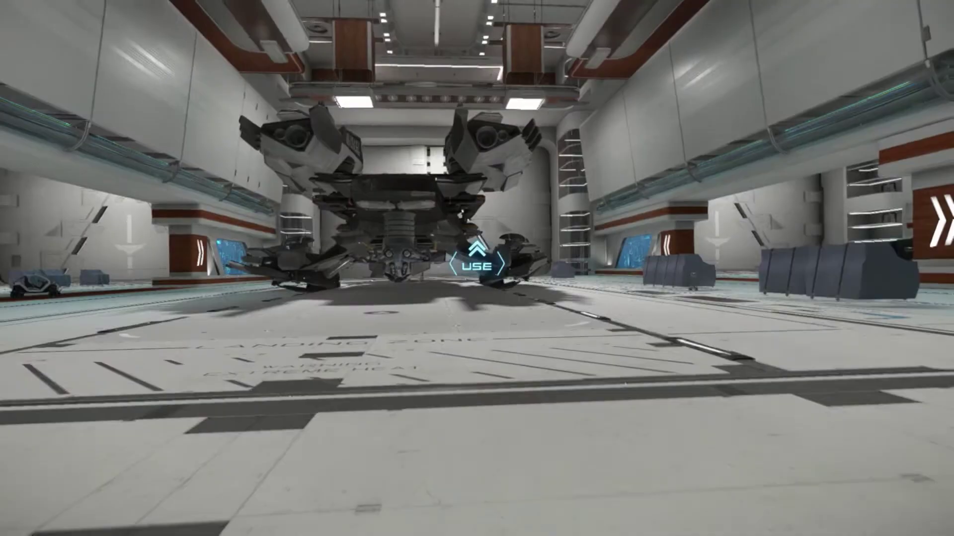
{"action": "key", "text": "f"}
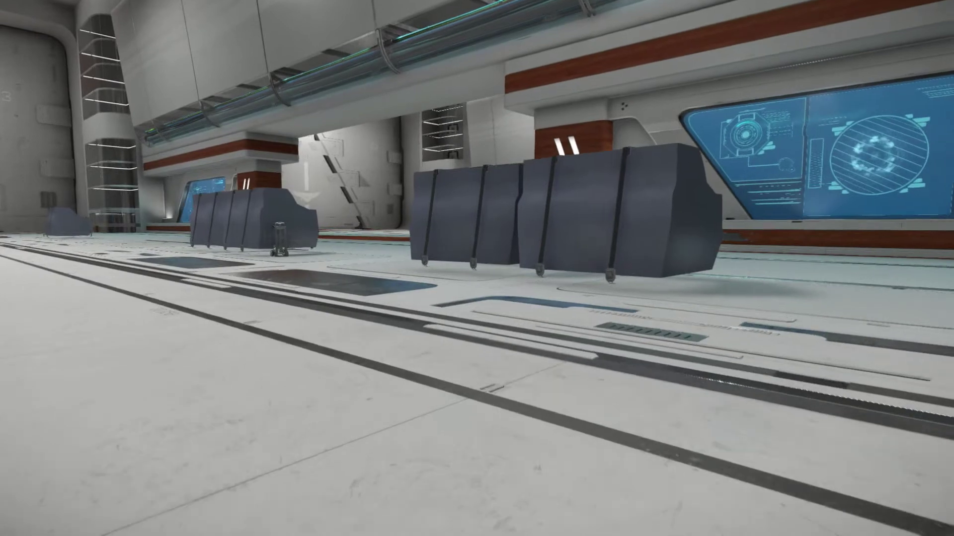
Switch to third-person view and run past the grey crates toward the parked 480 fighter.
{"action": "key", "text": "v"}
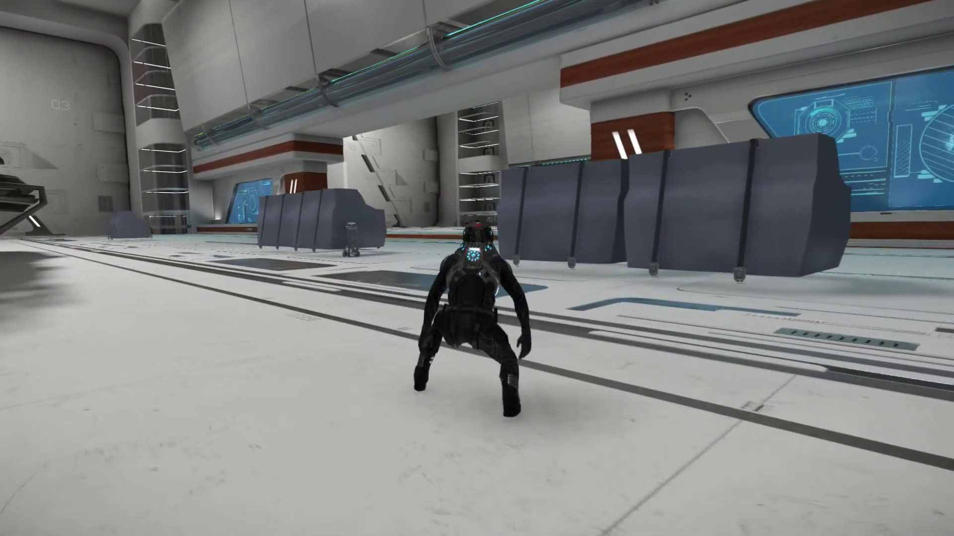
{"action": "key", "text": "v"}
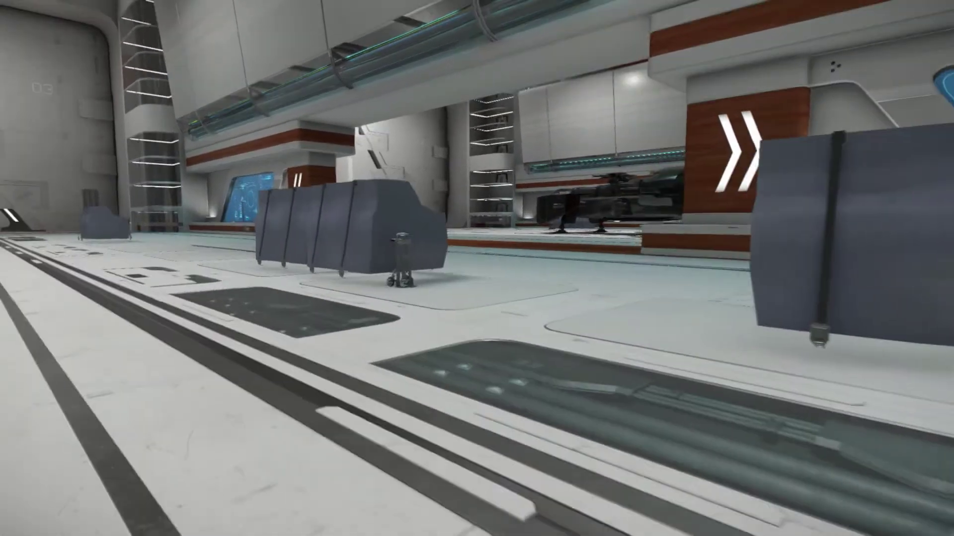
{"action": "key", "text": "v"}
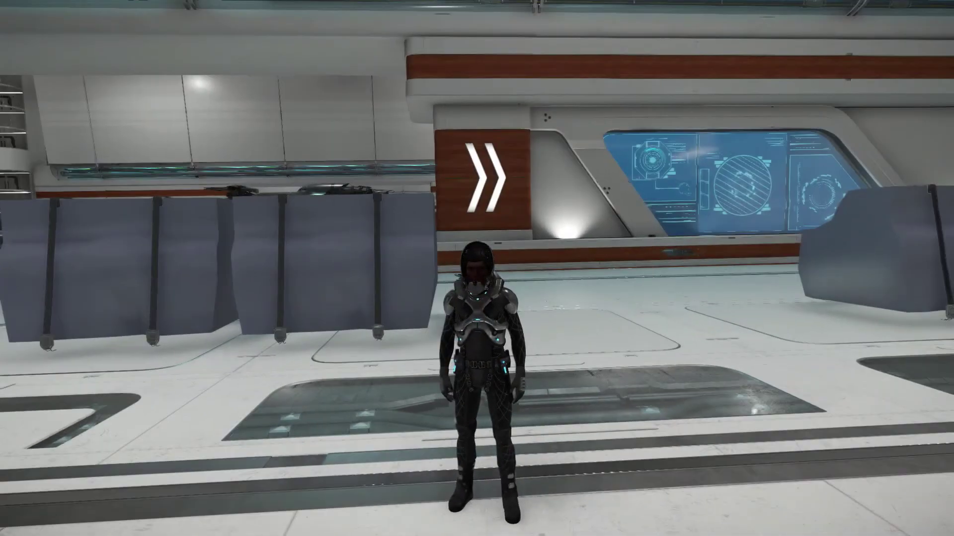
{"action": "key", "text": "w"}
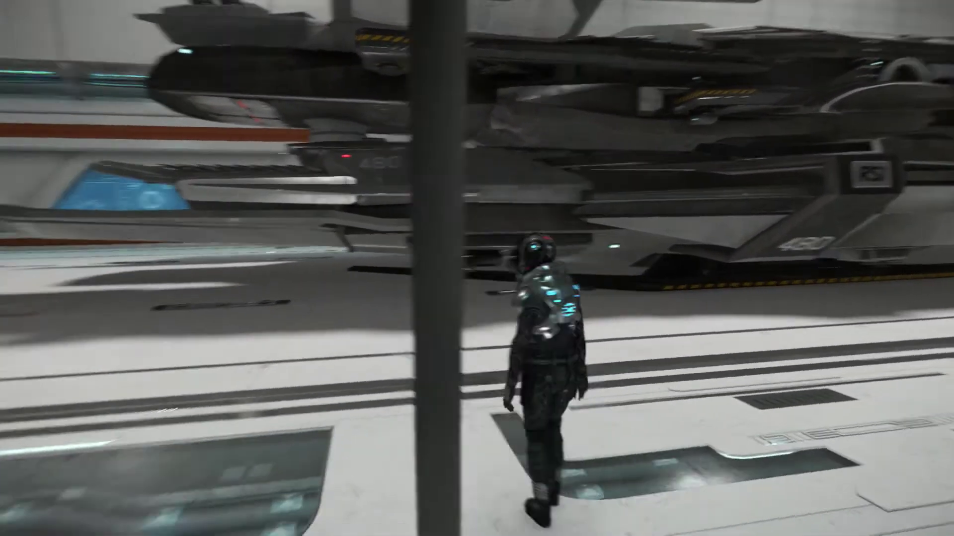
{"action": "key", "text": "w"}
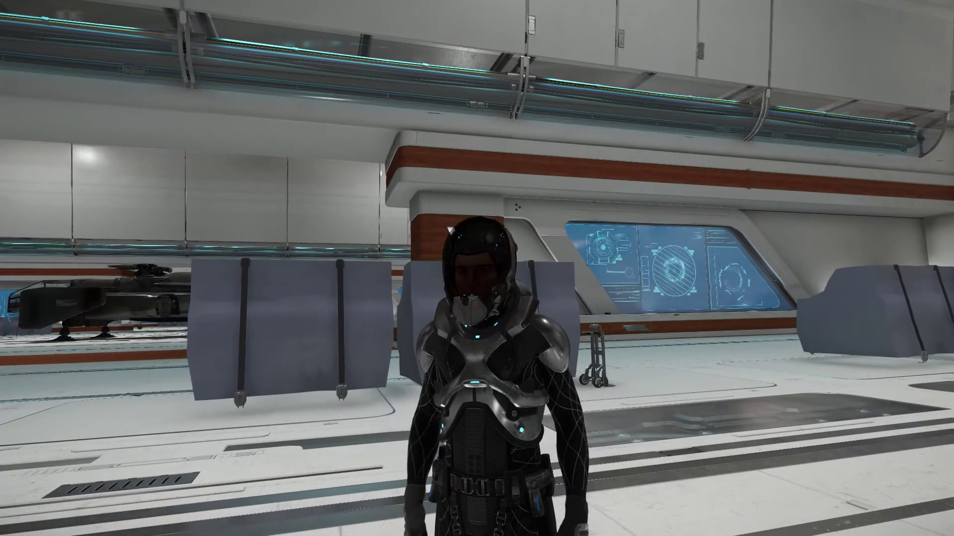
{"action": "key", "text": "w"}
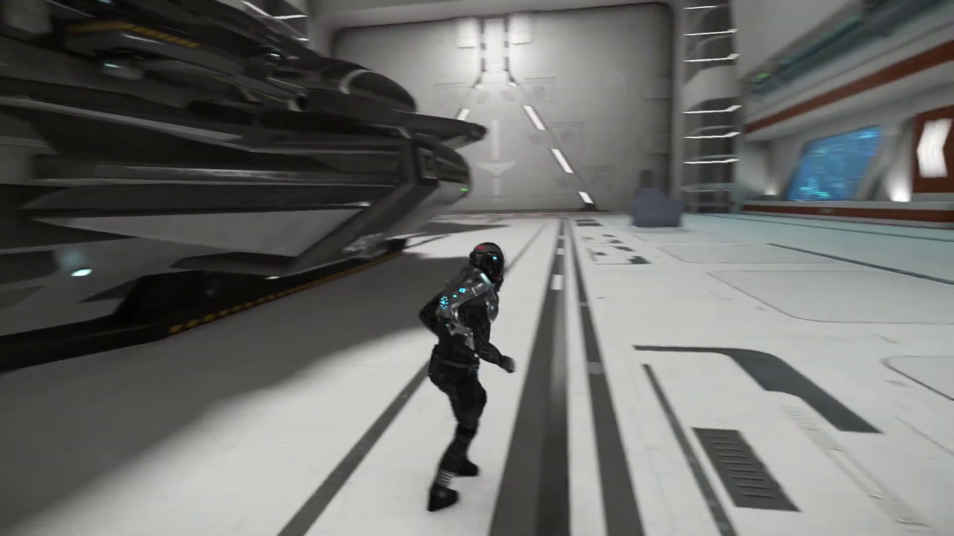
Run past the parked ship and get beneath it to view its underside gun turret.
{"action": "key", "text": "F4"}
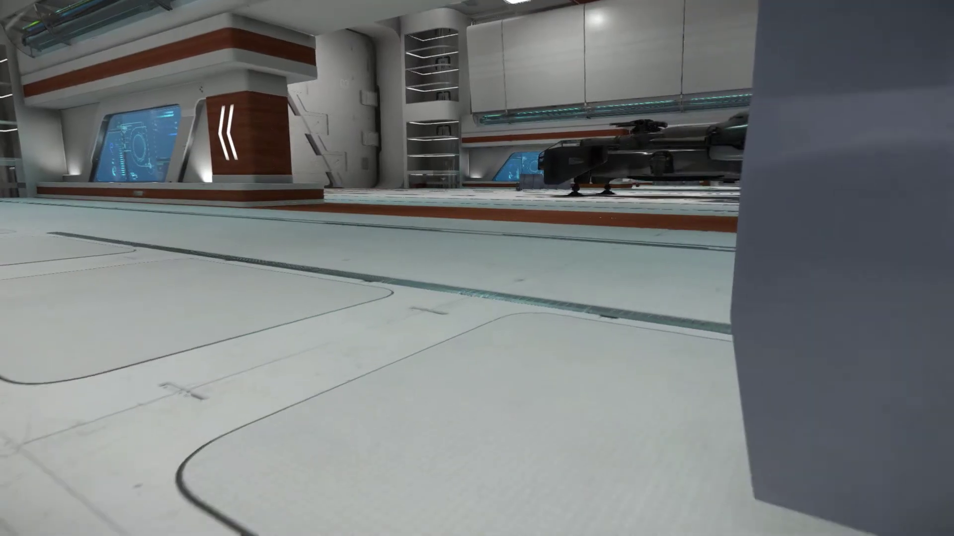